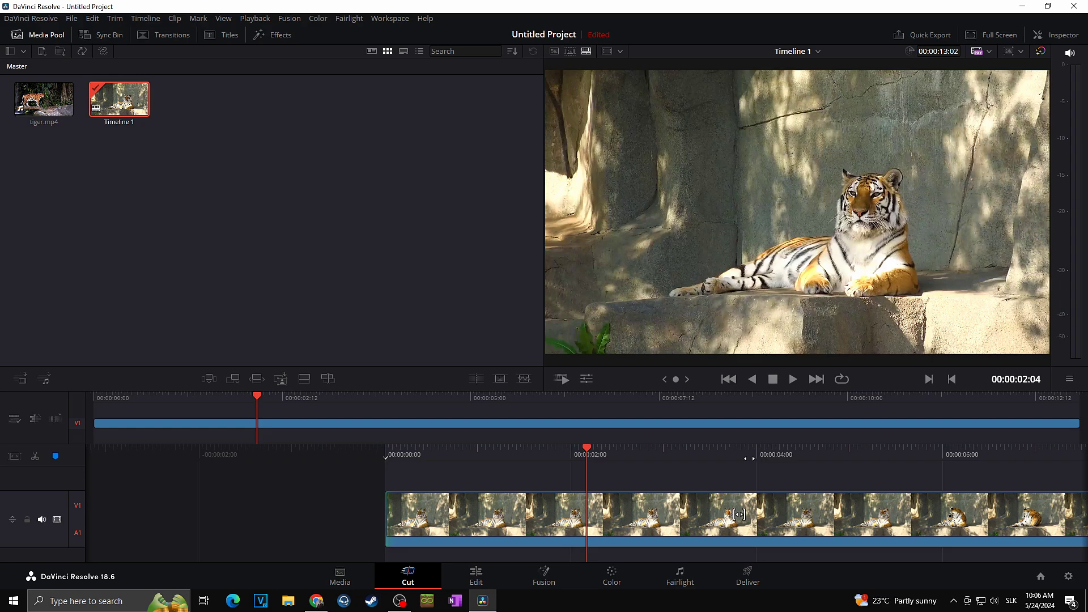
Place the playhead at 00:00:03:20 in the tiger clip and switch to the Edit page
{"action": "left_click", "coordinate": [740, 513]}
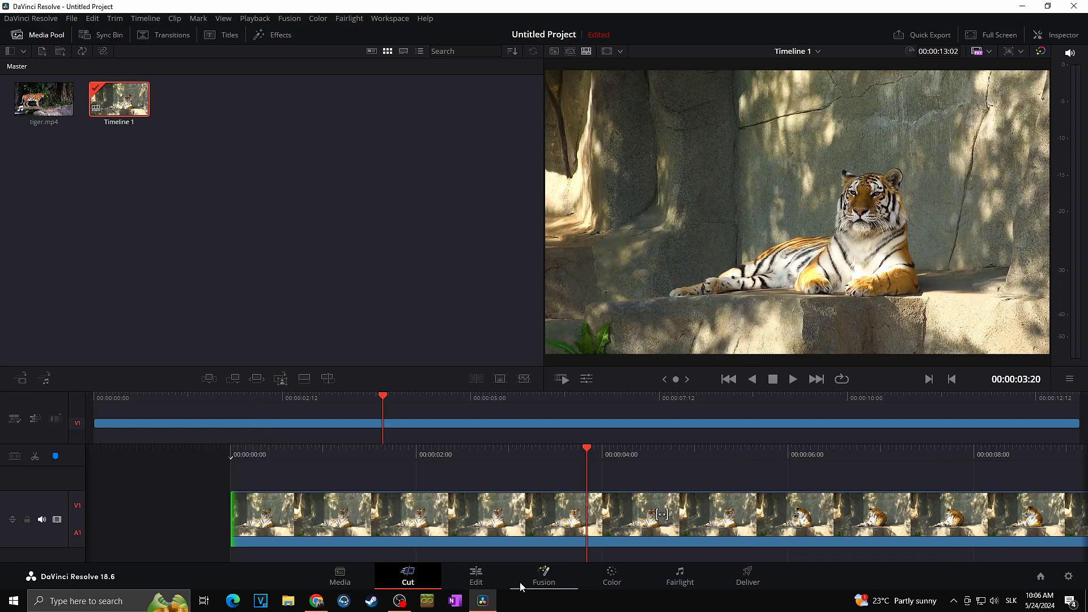
{"action": "left_click", "coordinate": [487, 576]}
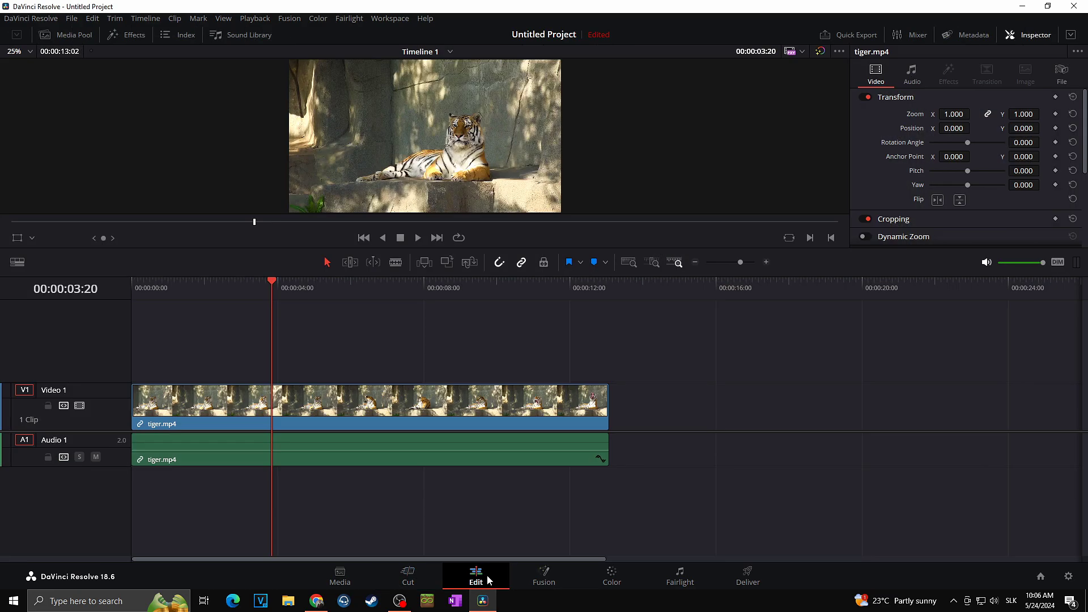
Select tiger.mp4 on Timeline 1 and toggle the Inspector off and on to show its Transform settings
{"action": "left_click", "coordinate": [249, 403]}
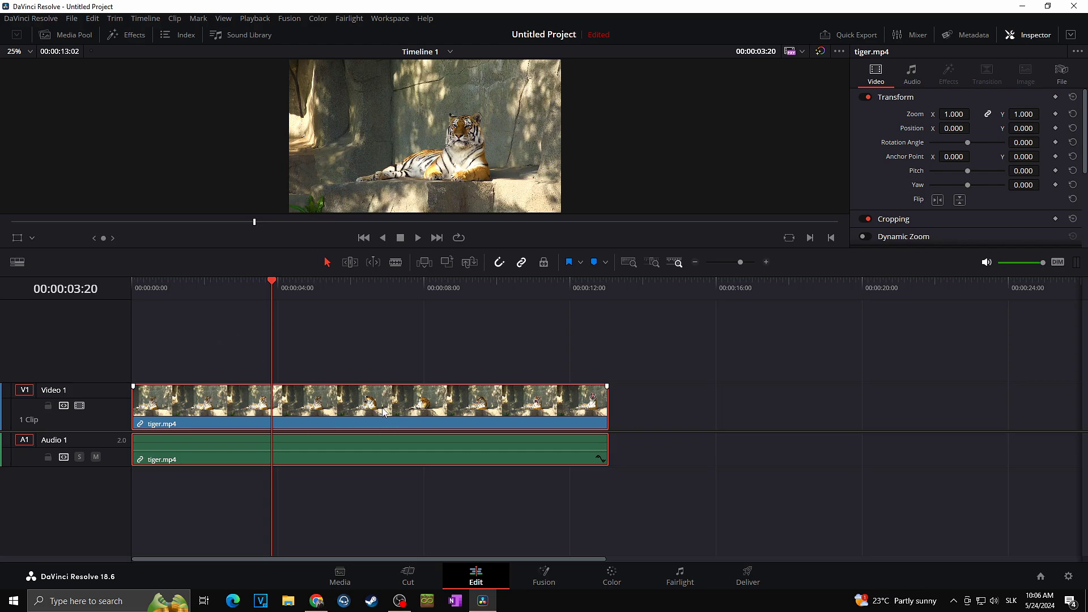
{"action": "left_click", "coordinate": [1034, 34]}
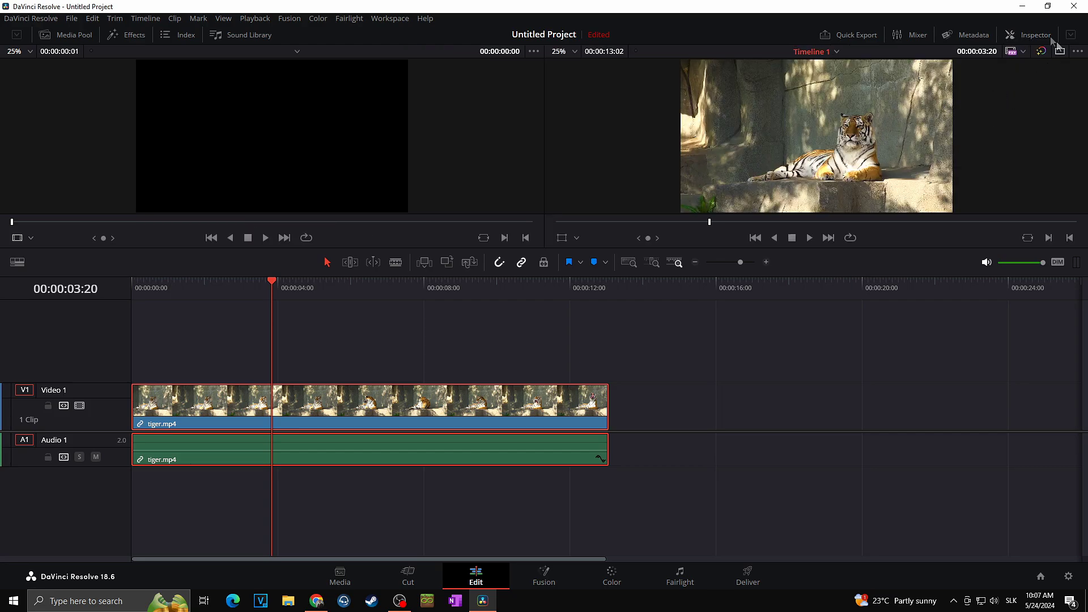
{"action": "left_click", "coordinate": [1025, 33]}
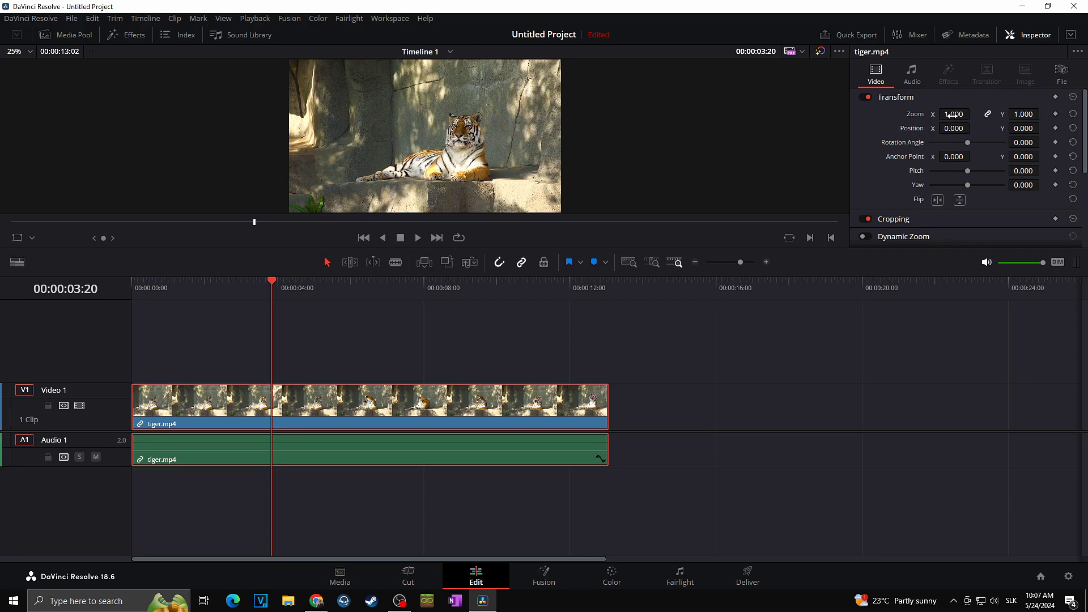
Zoom tiger.mp4 to 1.370, position it at 15, -6, and zero Rotation and Anchor Point X
{"action": "left_click_drag", "start_coordinate": [954, 114], "coordinate": [973, 113]}
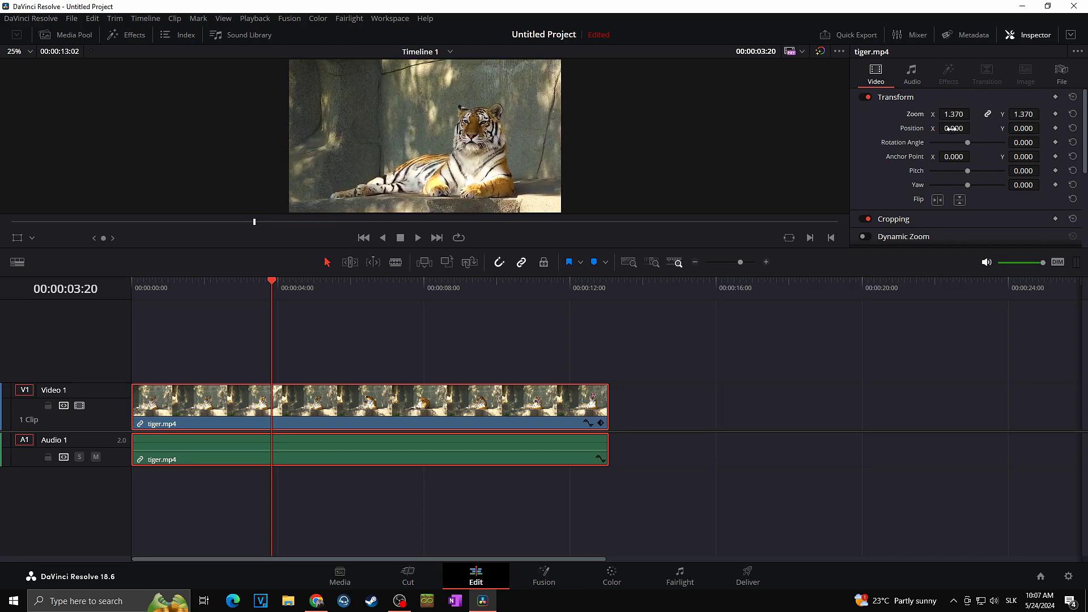
{"action": "left_click_drag", "start_coordinate": [973, 128], "coordinate": [924, 157]}
{"action": "double_click", "coordinate": [968, 146]}
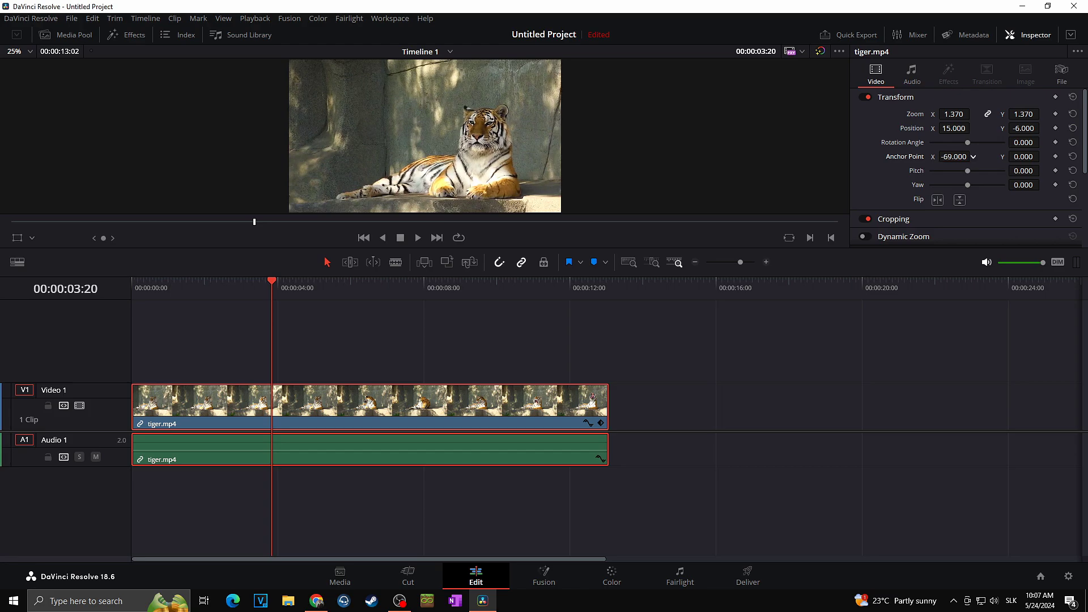
{"action": "left_click", "coordinate": [954, 157]}
{"action": "type", "text": "0"}
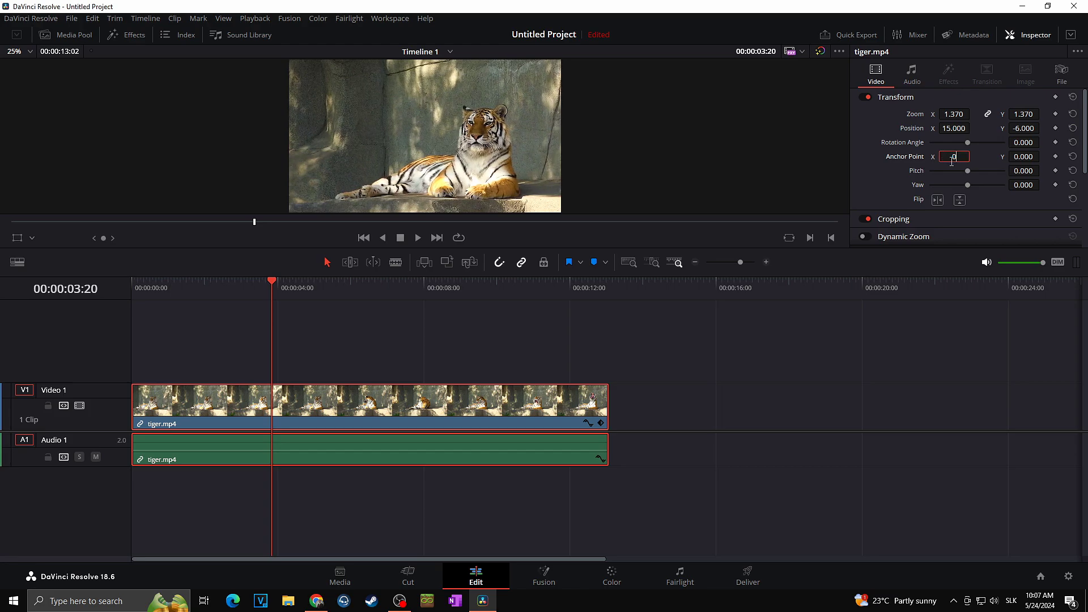
{"action": "key", "text": "Return"}
Try Pitch and Yaw tilts and horizontal and vertical flips, leaving the image unflipped
{"action": "mouse_move", "coordinate": [969, 171]}
{"action": "left_mouse_down"}
{"action": "mouse_move", "coordinate": [956, 173]}
{"action": "mouse_move", "coordinate": [966, 183]}
{"action": "mouse_move", "coordinate": [972, 173]}
{"action": "mouse_move", "coordinate": [962, 173]}
{"action": "left_mouse_up"}
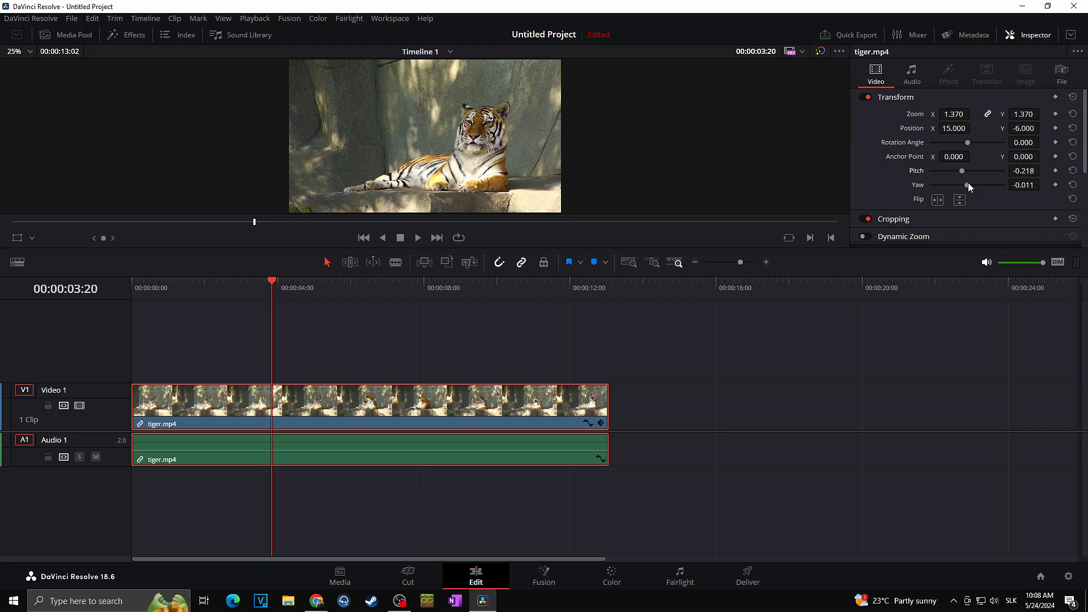
{"action": "left_click_drag", "start_coordinate": [967, 186], "coordinate": [968, 189]}
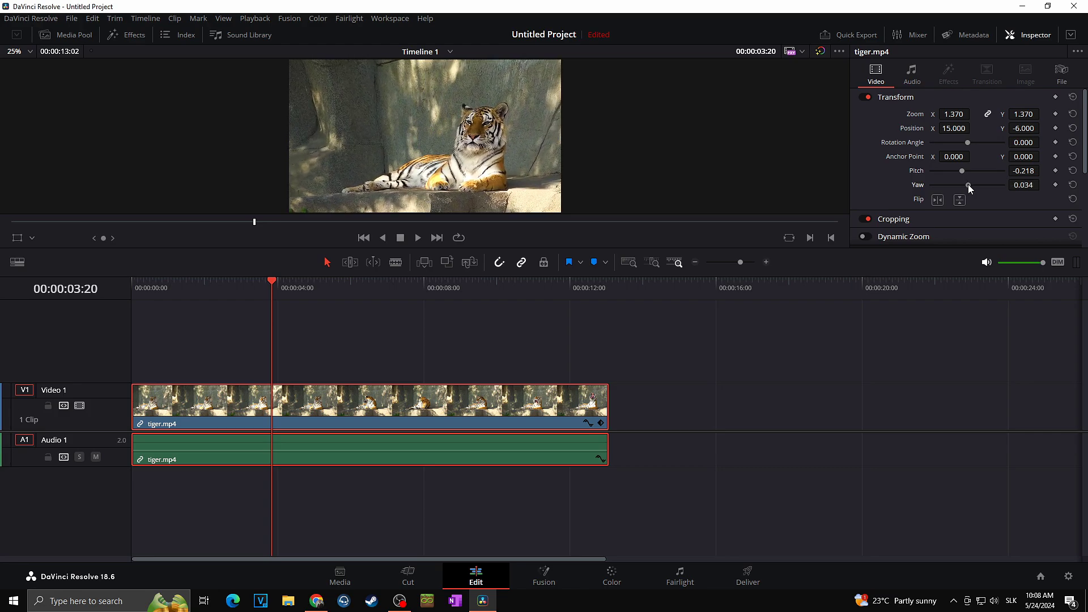
{"action": "left_click", "coordinate": [937, 200]}
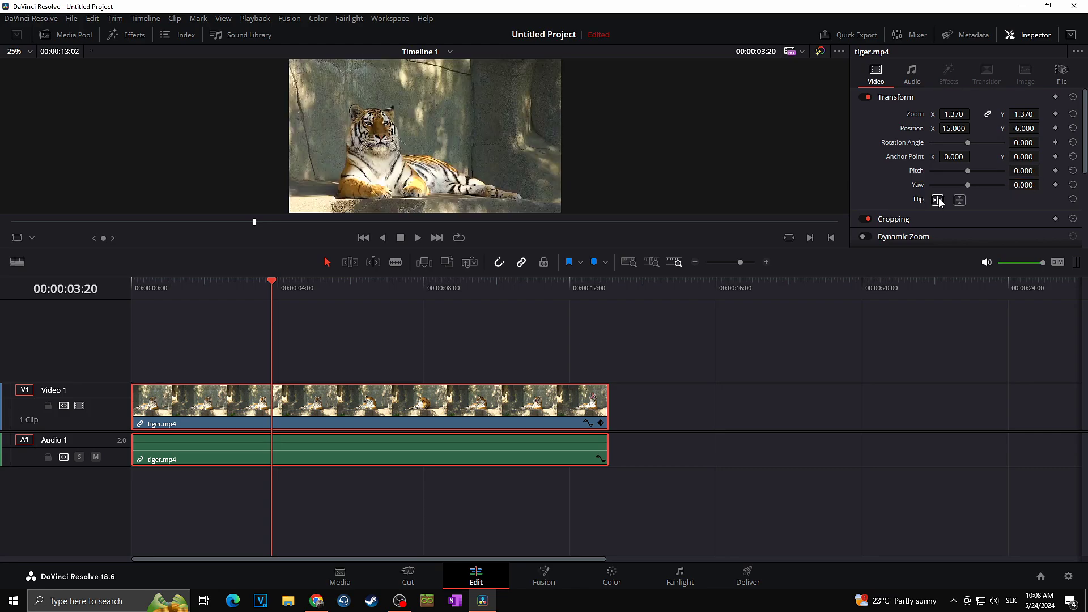
{"action": "left_click", "coordinate": [938, 200]}
{"action": "left_click", "coordinate": [959, 200]}
{"action": "left_click", "coordinate": [959, 200]}
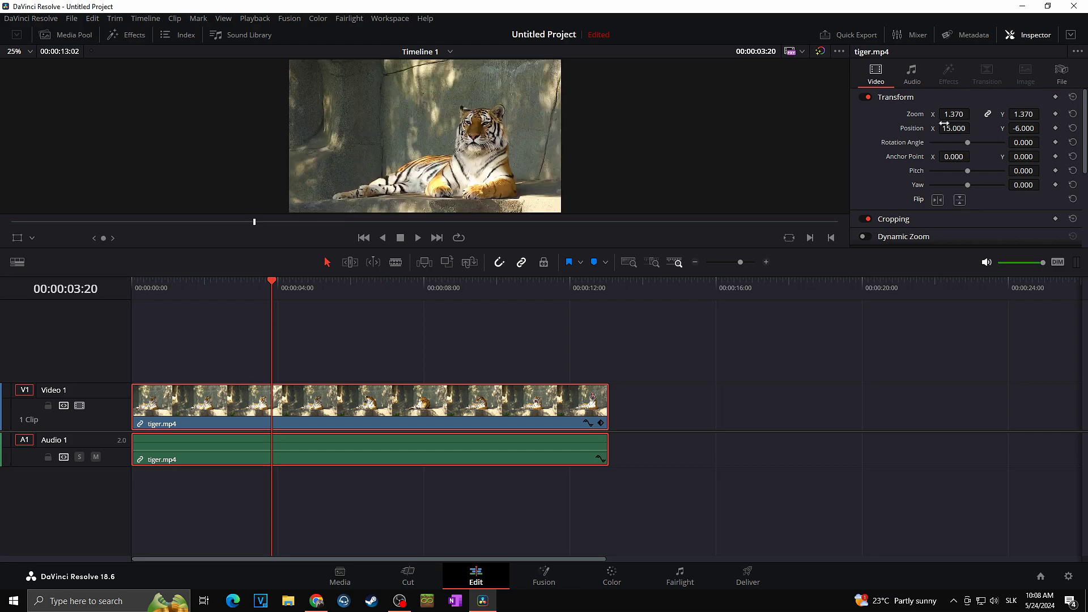
Try Zoom 1.610, Position X 0 then -17, and Zoom back to about 1.150
{"action": "mouse_move", "coordinate": [952, 114]}
{"action": "left_mouse_down"}
{"action": "mouse_move", "coordinate": [924, 114]}
{"action": "mouse_move", "coordinate": [951, 114]}
{"action": "left_mouse_up"}
{"action": "left_click_drag", "start_coordinate": [936, 116], "coordinate": [973, 114]}
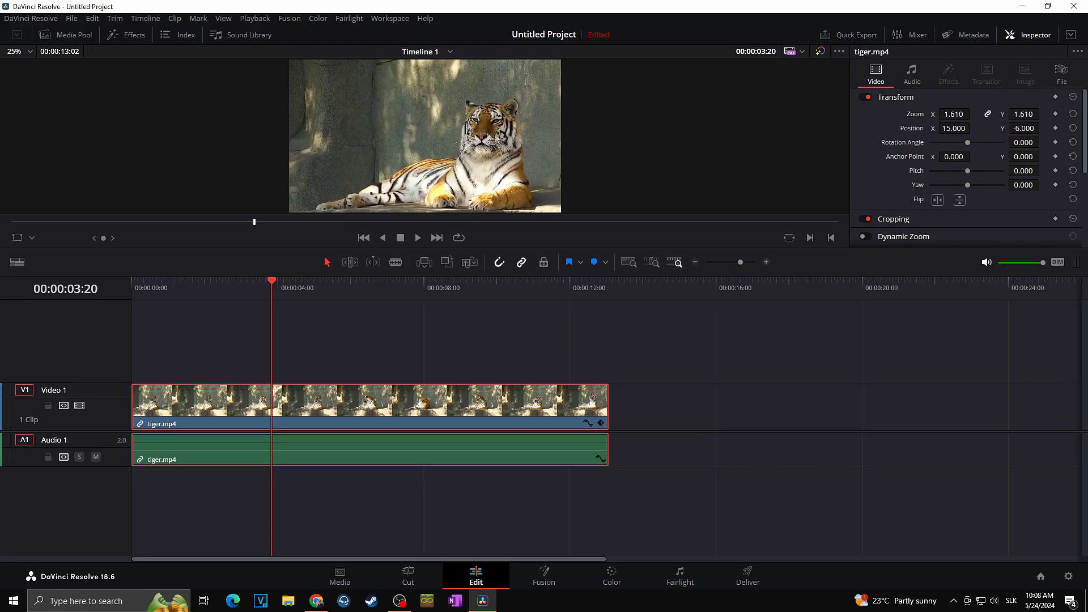
{"action": "left_click", "coordinate": [954, 128]}
{"action": "type", "text": "0"}
{"action": "key", "text": "Return"}
{"action": "left_click_drag", "start_coordinate": [953, 128], "coordinate": [944, 128]}
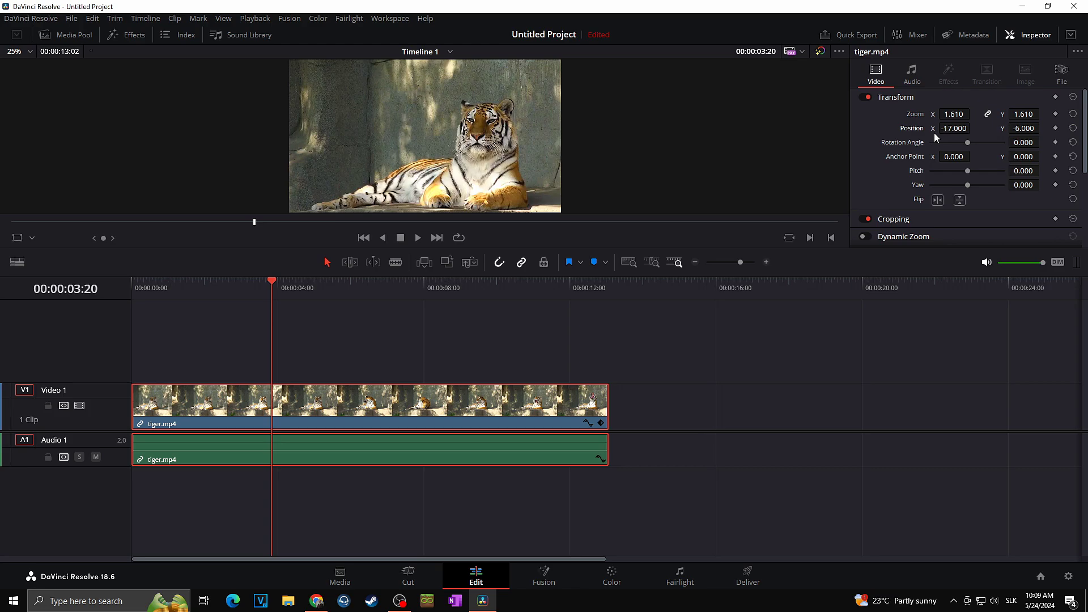
{"action": "left_click_drag", "start_coordinate": [954, 114], "coordinate": [934, 114]}
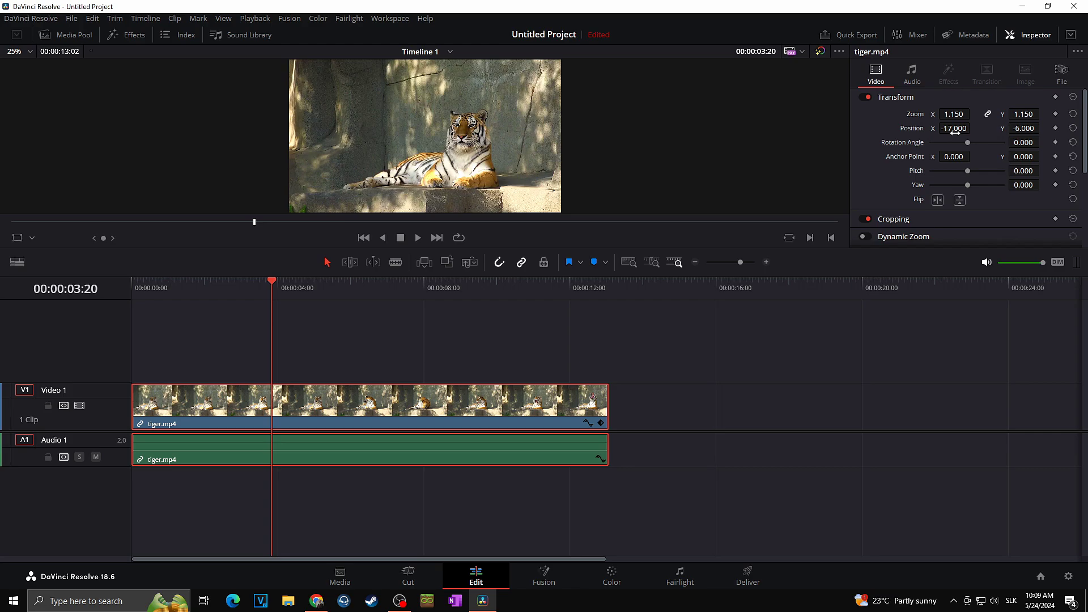
Preview the clip from the start, undo back to Zoom 1.000 and Position 0, 0, and replay
{"action": "left_click", "coordinate": [137, 290]}
{"action": "key", "text": "space"}
{"action": "key", "text": "space"}
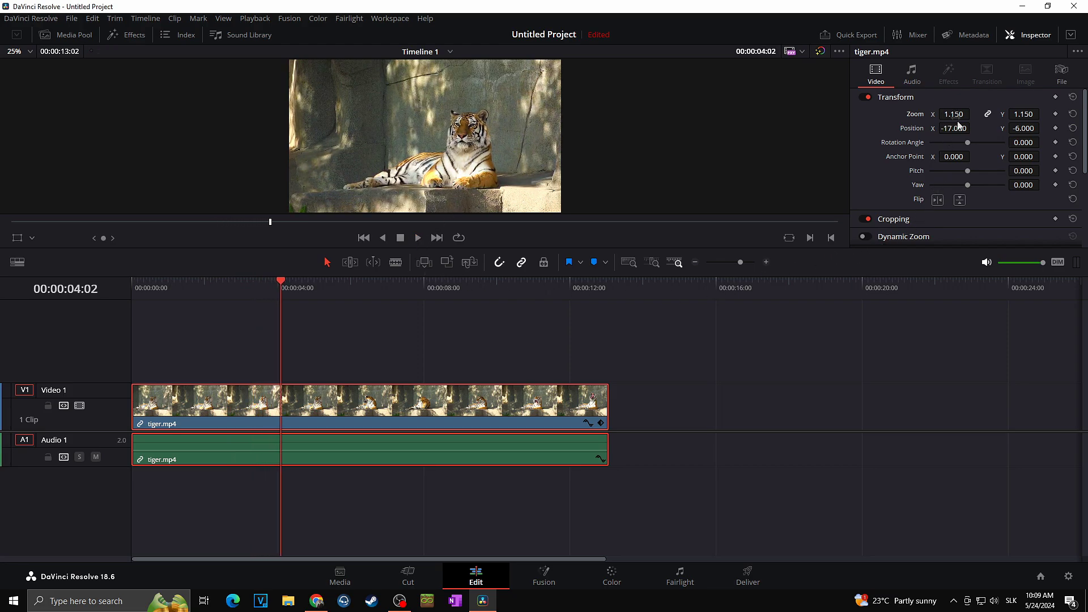
{"action": "key", "text": "ctrl+z"}
{"action": "left_click", "coordinate": [159, 294]}
{"action": "key", "text": "space"}
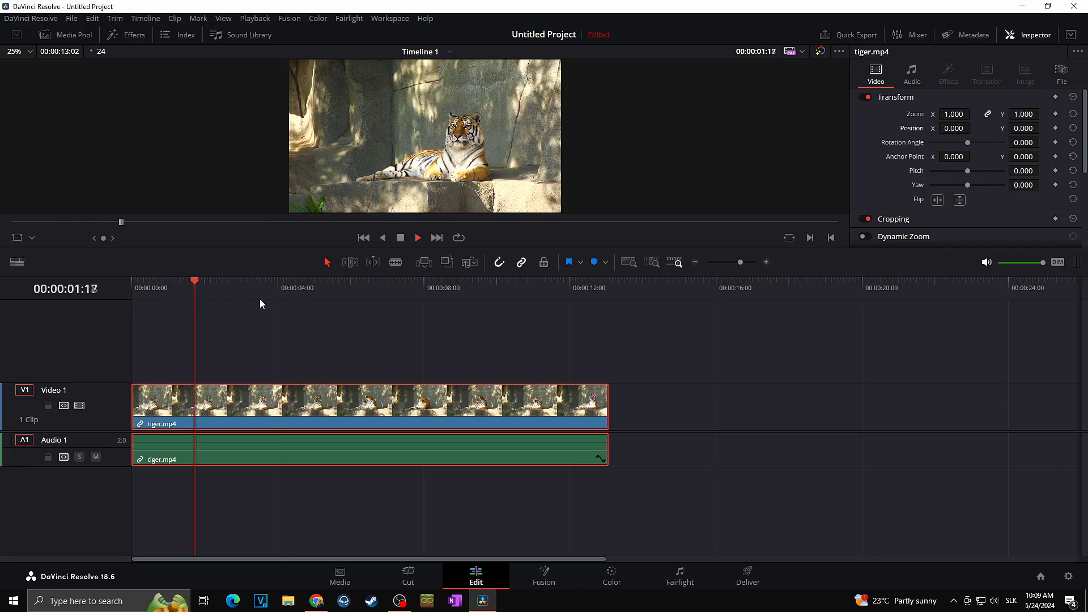
Stop playback and keyframe Zoom 1.000 and Position 0, 0 at 00:00:00:00
{"action": "key", "text": "space"}
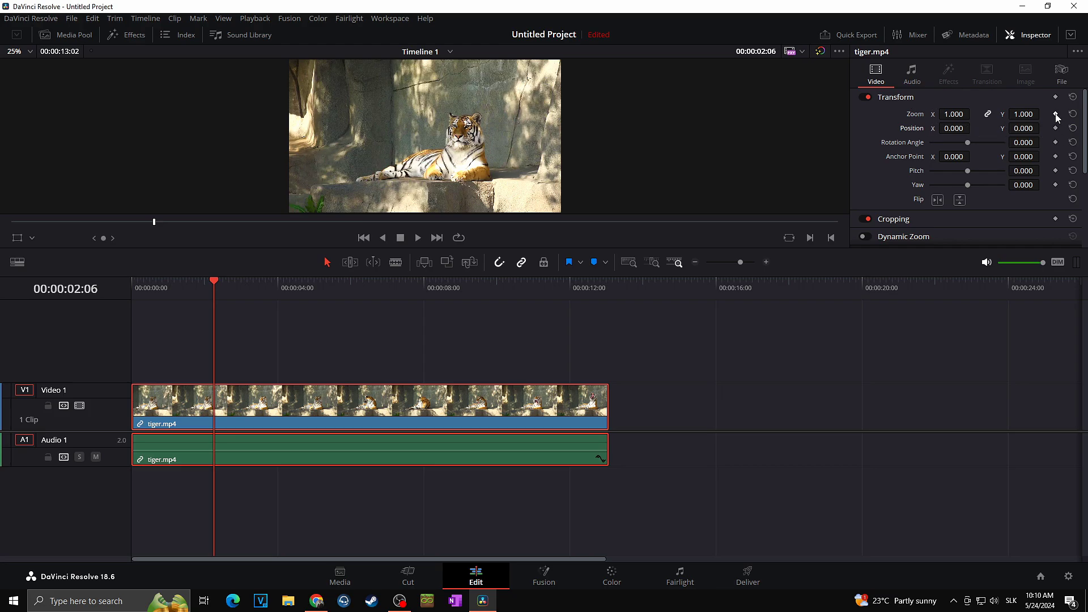
{"action": "left_click", "coordinate": [136, 282]}
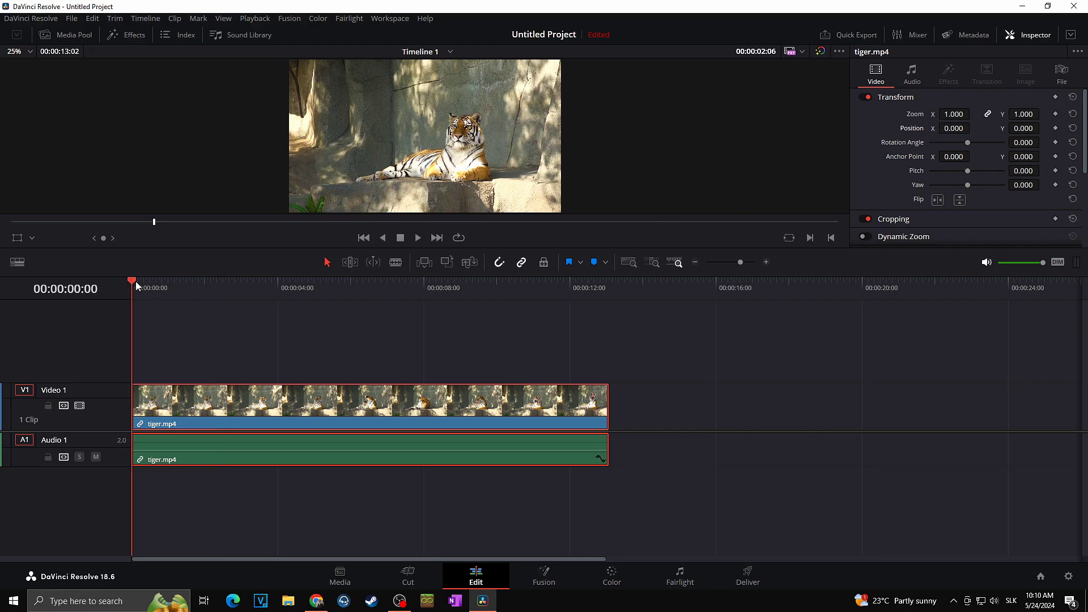
{"action": "left_click", "coordinate": [1055, 114]}
{"action": "left_click", "coordinate": [1056, 128]}
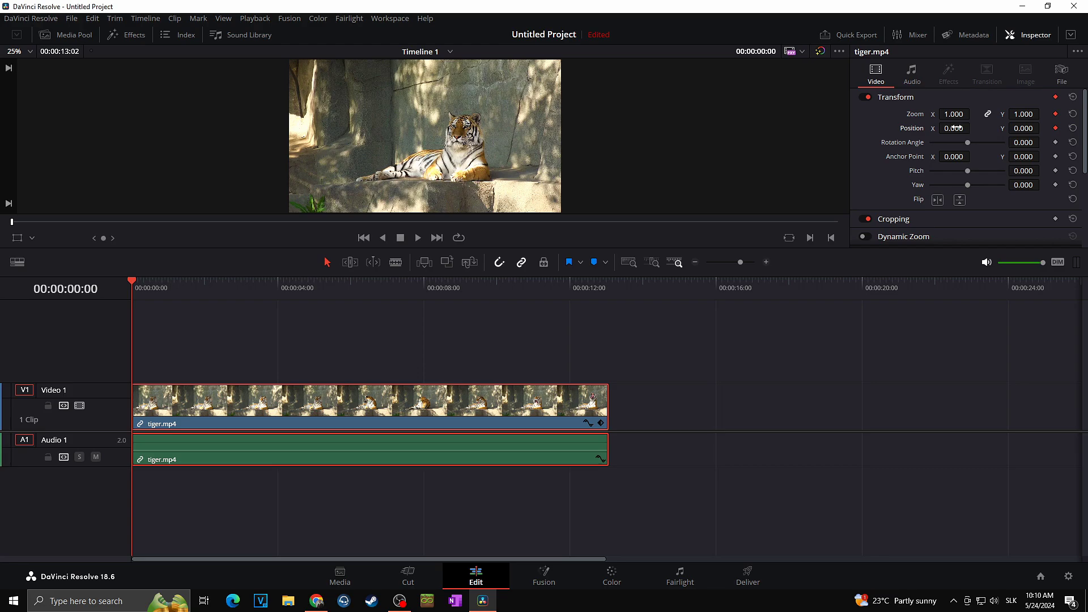
At 00:00:08:00, keyframe Zoom 1.570 and pan Position X to 103
{"action": "left_click", "coordinate": [424, 289]}
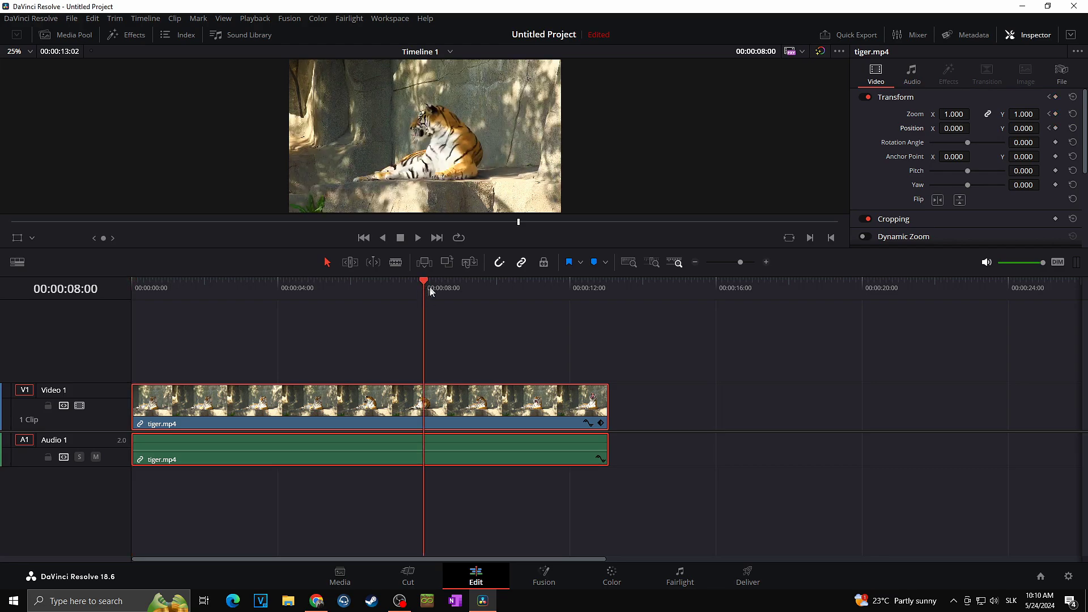
{"action": "mouse_move", "coordinate": [953, 114]}
{"action": "left_mouse_down"}
{"action": "mouse_move", "coordinate": [975, 114]}
{"action": "mouse_move", "coordinate": [953, 115]}
{"action": "left_mouse_up"}
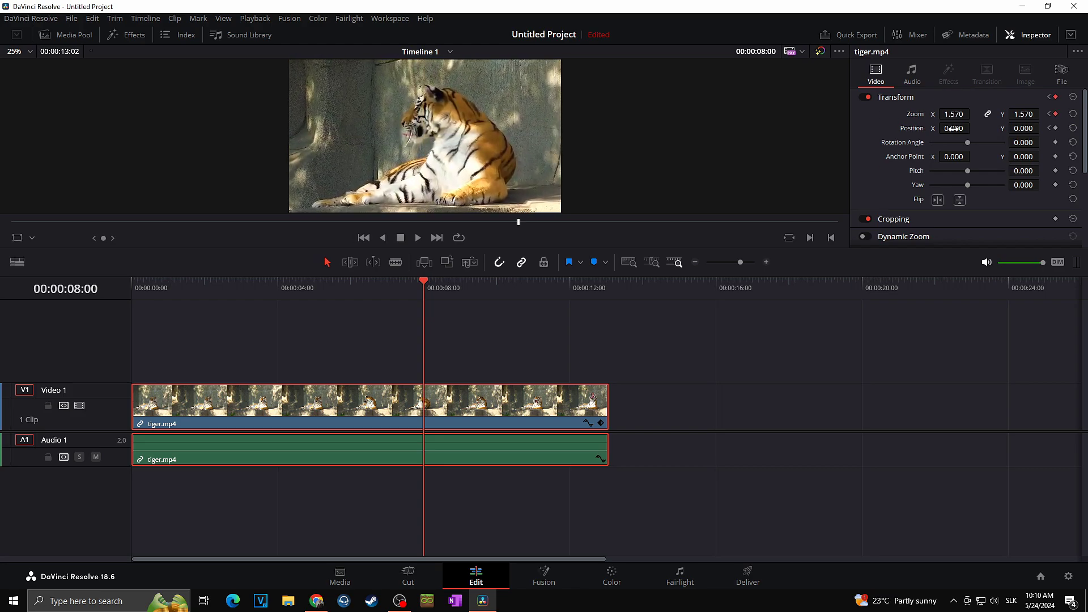
{"action": "left_click_drag", "start_coordinate": [953, 129], "coordinate": [973, 129]}
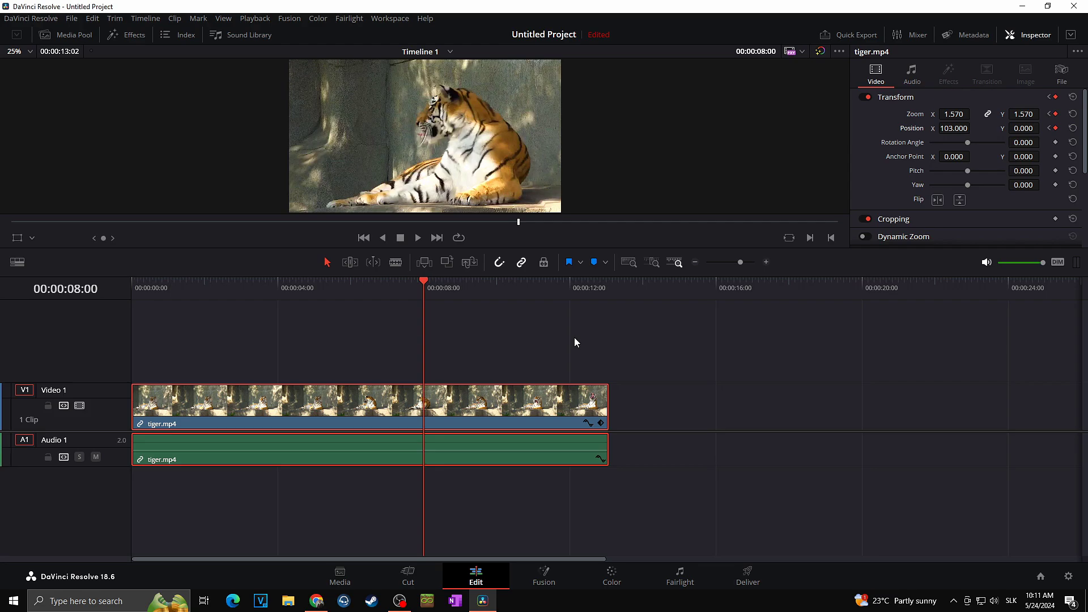
Move the playhead to 00:00:12:13 for the Zoom 1.230, Y -34 keyframe, then return to start
{"action": "left_click", "coordinate": [1050, 129]}
{"action": "left_click", "coordinate": [589, 288]}
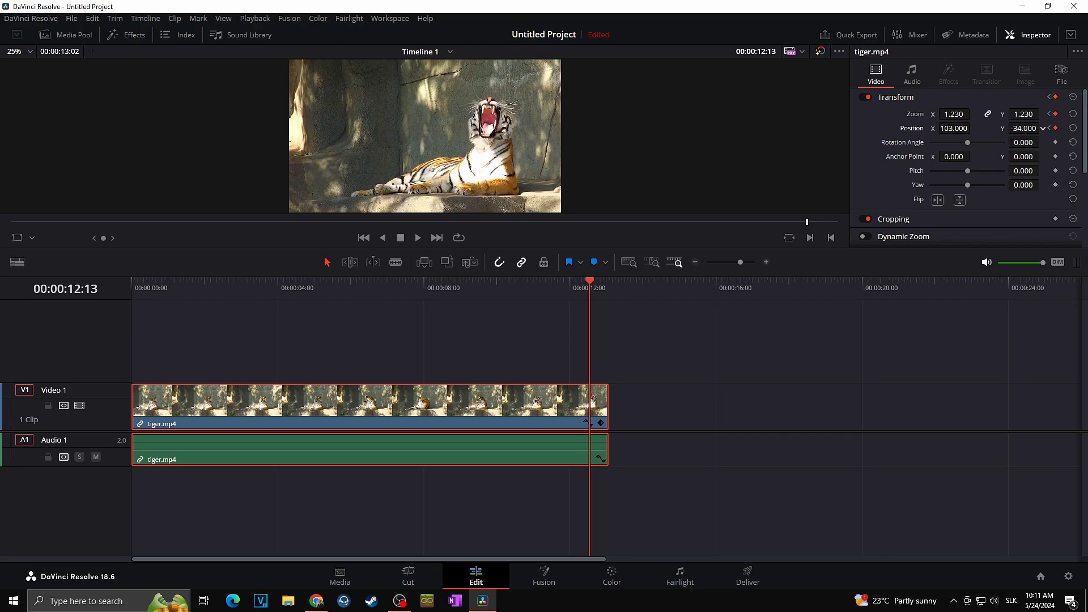
{"action": "left_click", "coordinate": [141, 288]}
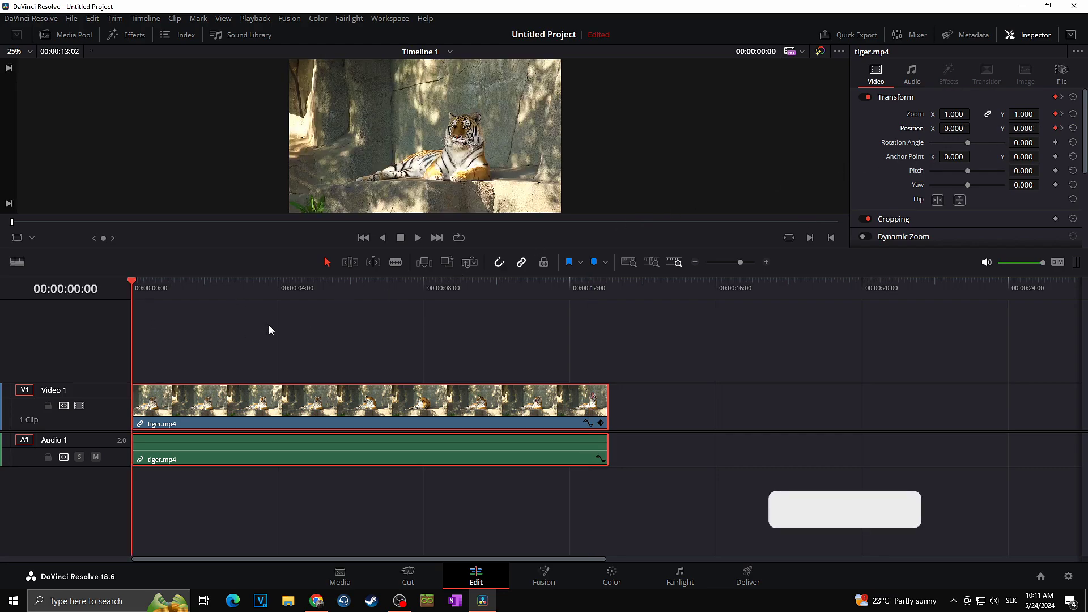
Play the push-in animation and open the Transform keyframe track under tiger.mp4
{"action": "key", "text": "space"}
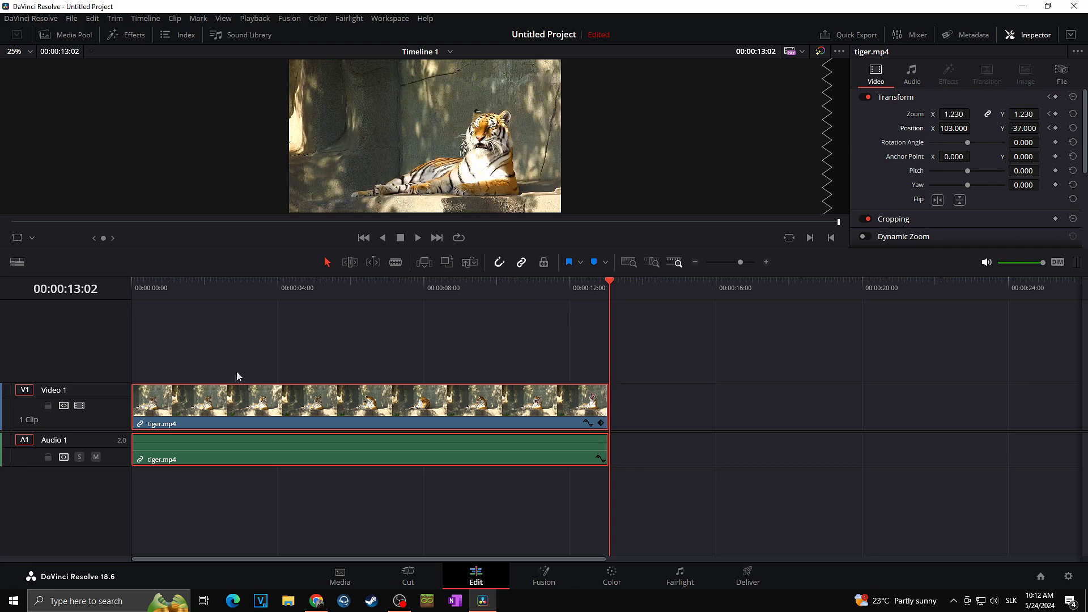
{"action": "left_click", "coordinate": [601, 424]}
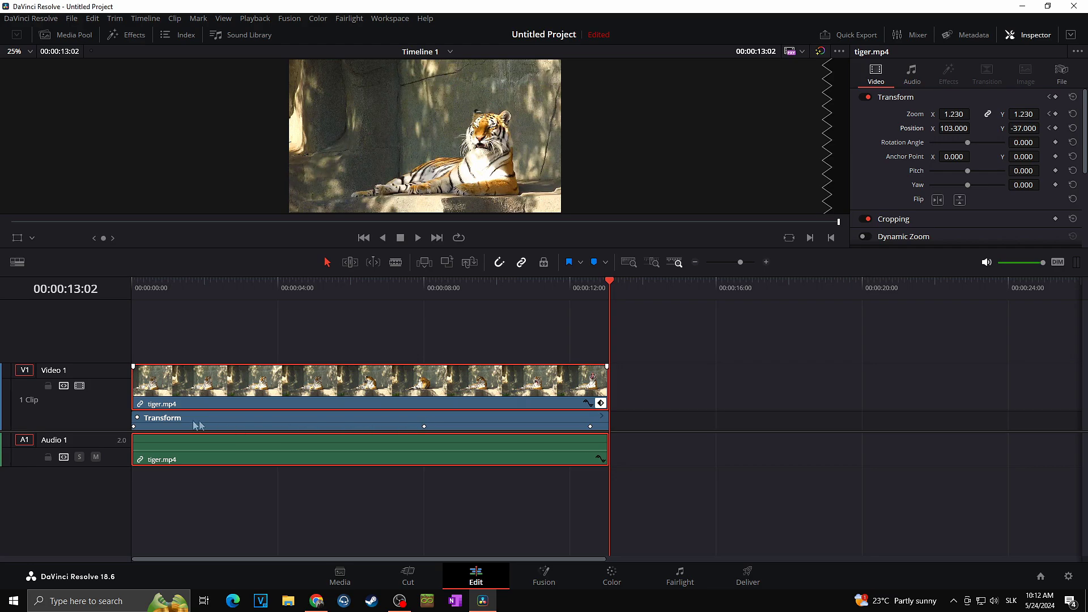
Step through the keyframes at 0, 8 seconds and 12:13, then play from about 2:20
{"action": "left_click", "coordinate": [134, 426]}
{"action": "left_click", "coordinate": [437, 292]}
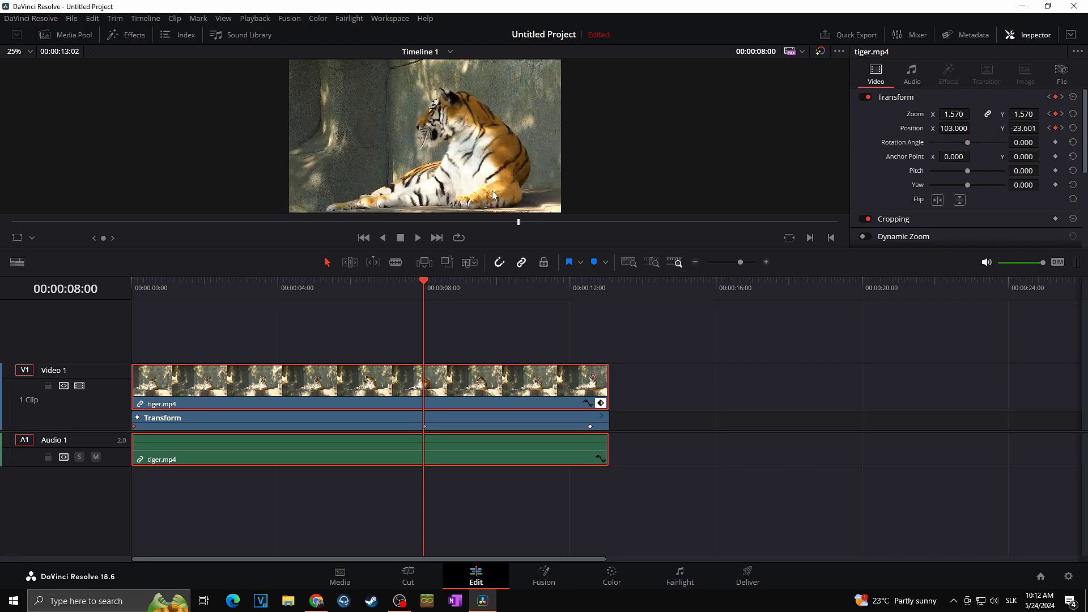
{"action": "left_click", "coordinate": [589, 289]}
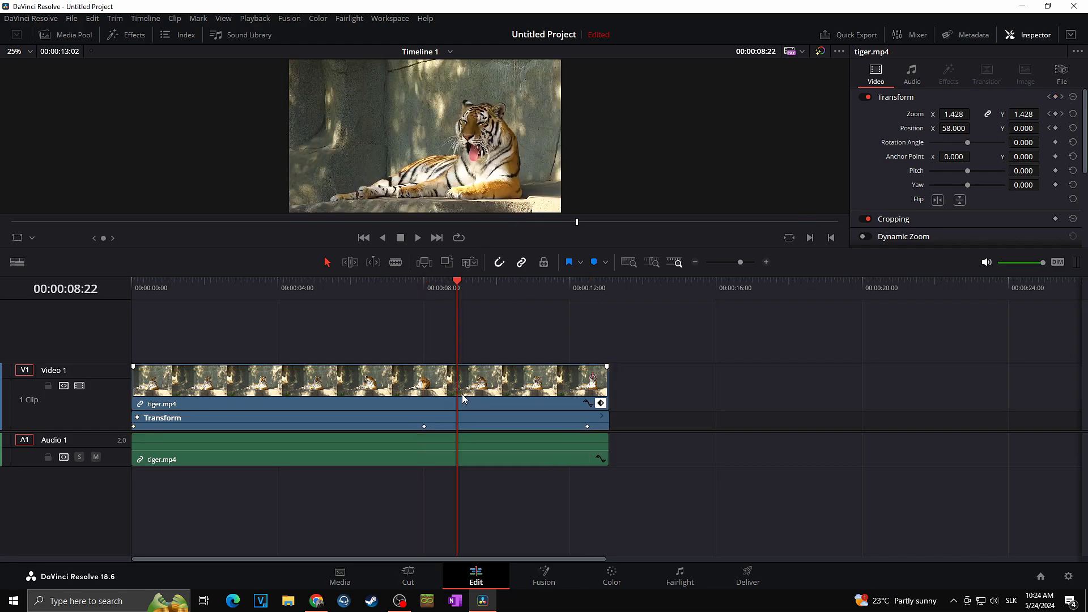
{"action": "left_click", "coordinate": [236, 286]}
{"action": "key", "text": "space"}
{"action": "key", "text": "space"}
Drag the middle Transform keyframe about 4 seconds earlier and replay from the start
{"action": "left_click", "coordinate": [424, 426]}
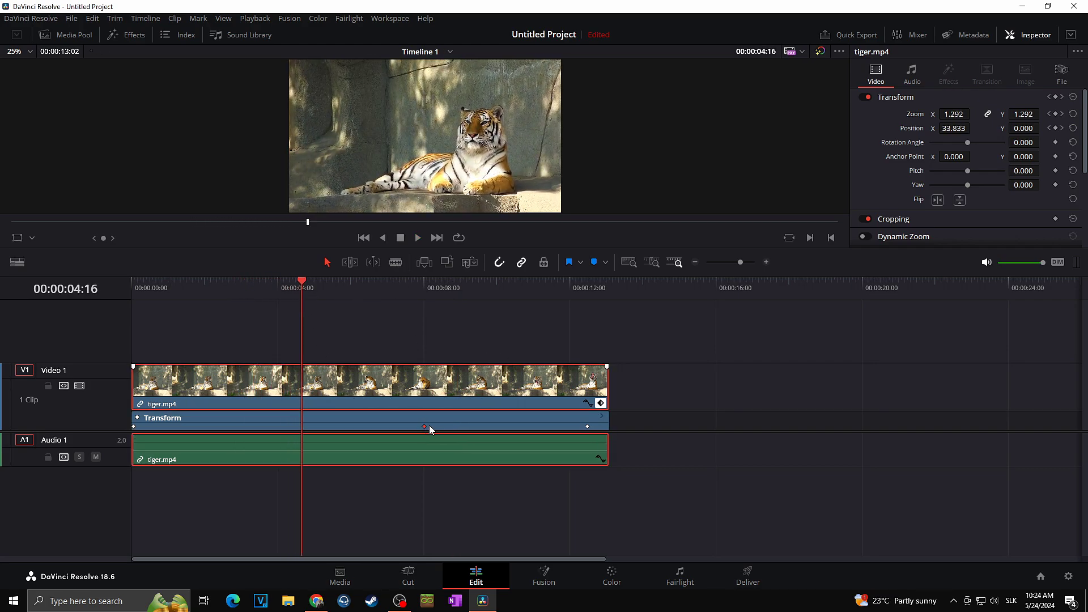
{"action": "left_click_drag", "start_coordinate": [425, 426], "coordinate": [252, 426]}
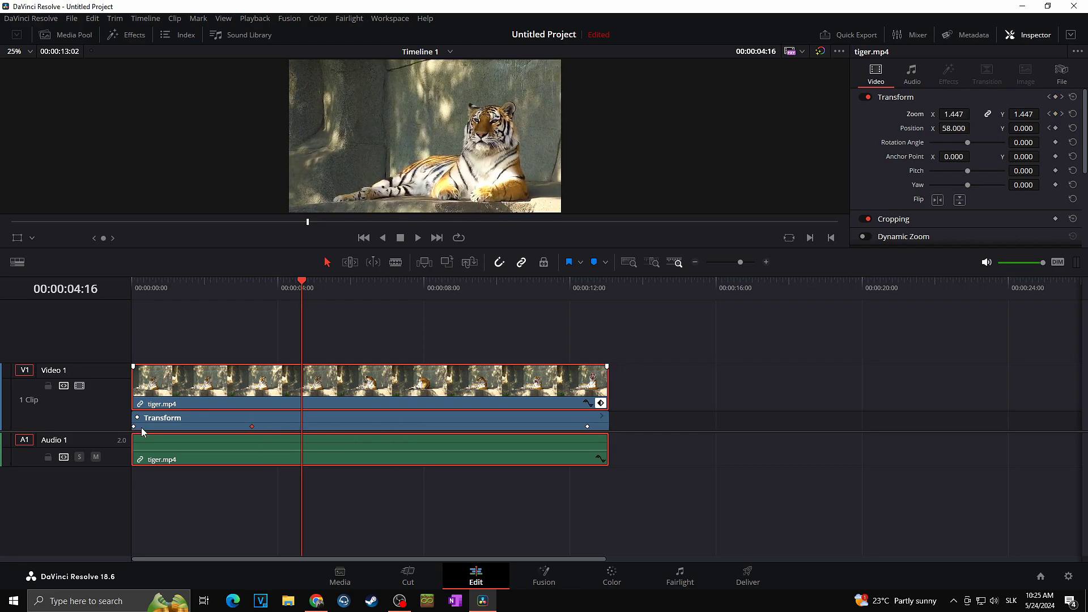
{"action": "key", "text": "Home"}
{"action": "key", "text": "space"}
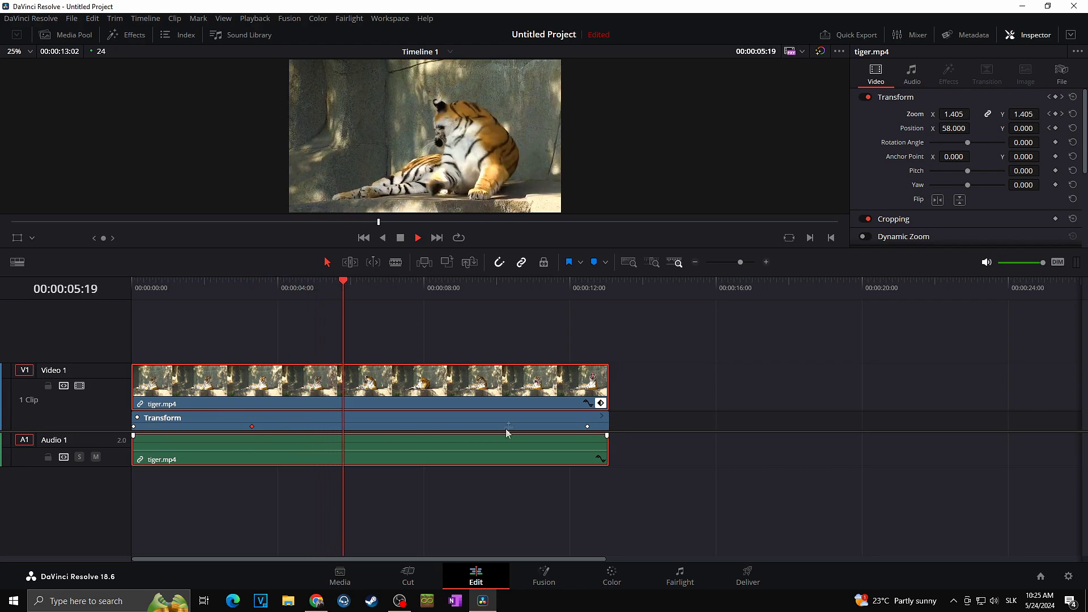
{"action": "key", "text": "space"}
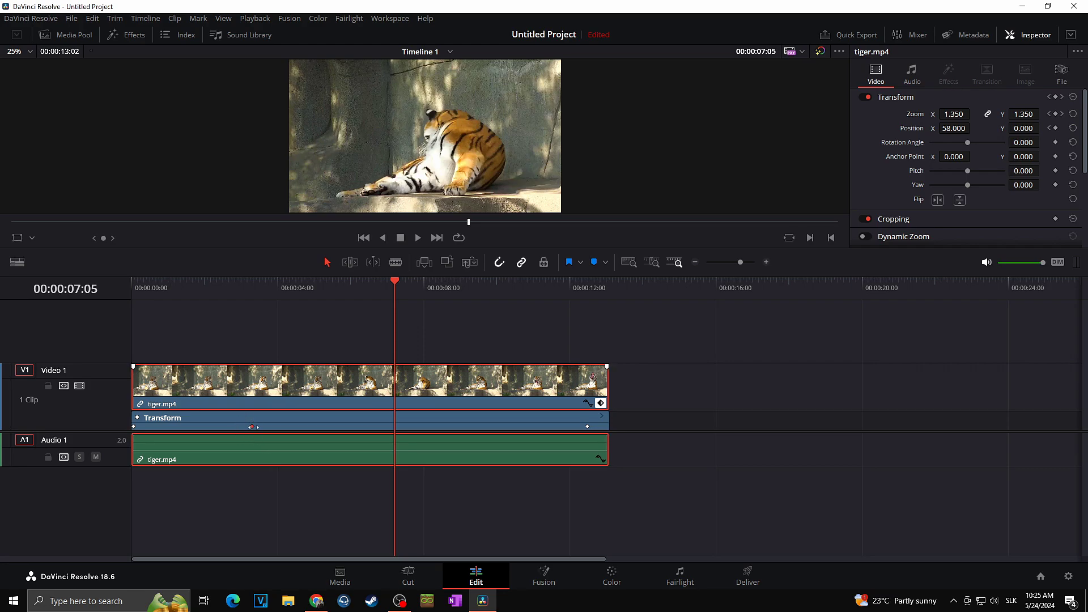
Shift the Transform keyframes later in the clip and replay the retimed animation from the start
{"action": "left_click_drag", "start_coordinate": [252, 426], "coordinate": [296, 426]}
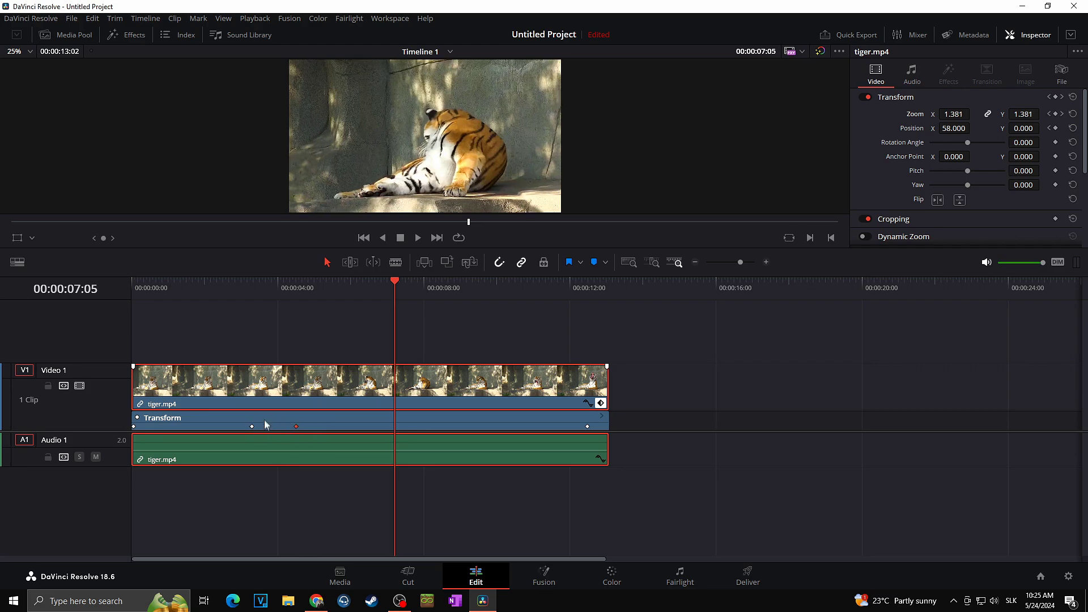
{"action": "left_click_drag", "start_coordinate": [295, 426], "coordinate": [379, 426]}
{"action": "left_click_drag", "start_coordinate": [251, 426], "coordinate": [313, 426]}
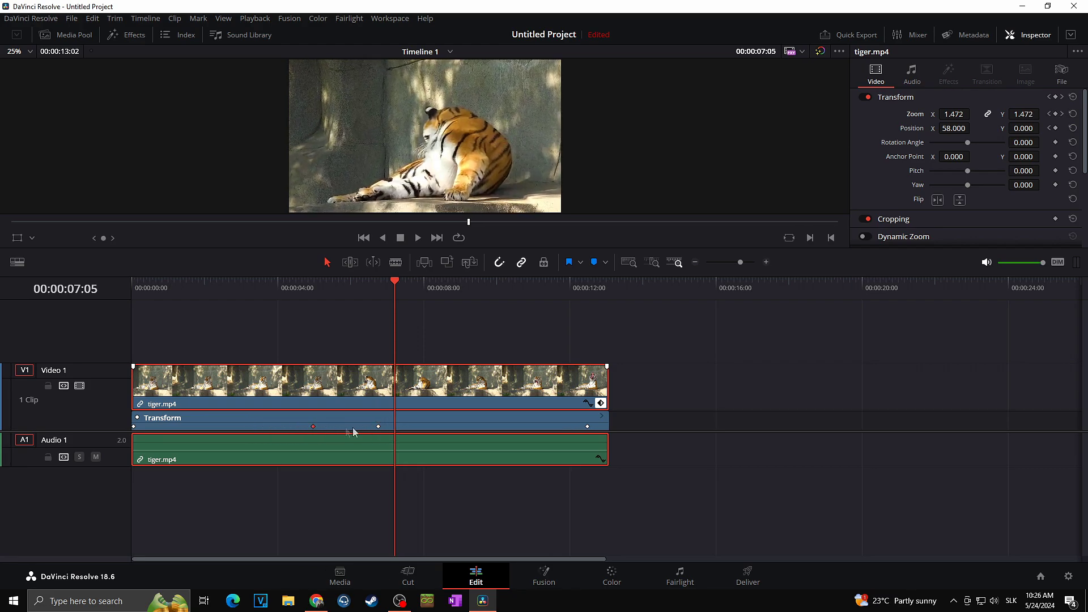
{"action": "left_click_drag", "start_coordinate": [381, 426], "coordinate": [432, 426]}
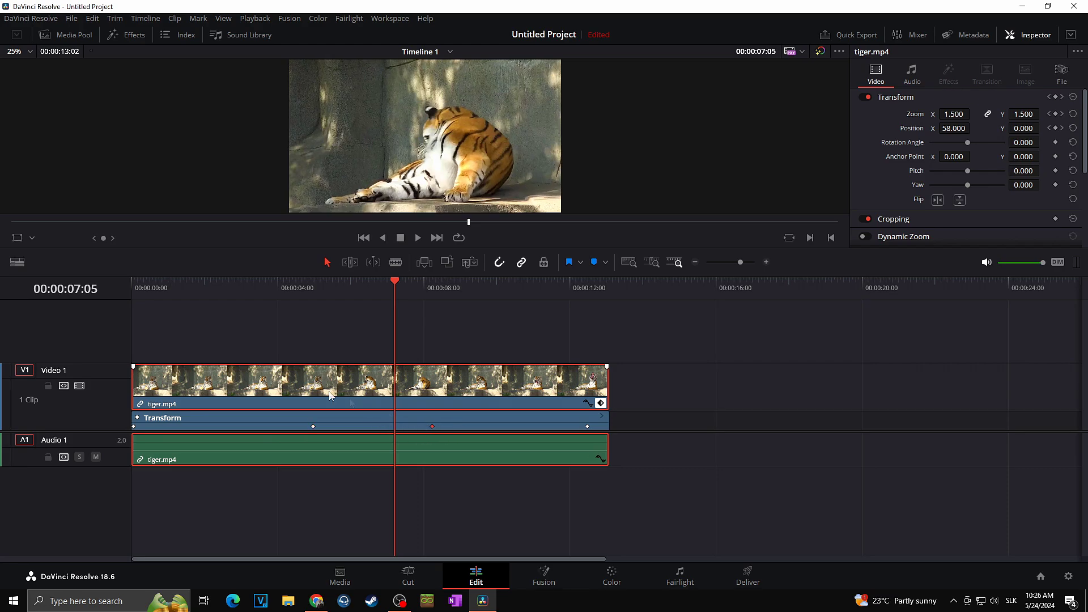
{"action": "left_click", "coordinate": [138, 283]}
{"action": "key", "text": "space"}
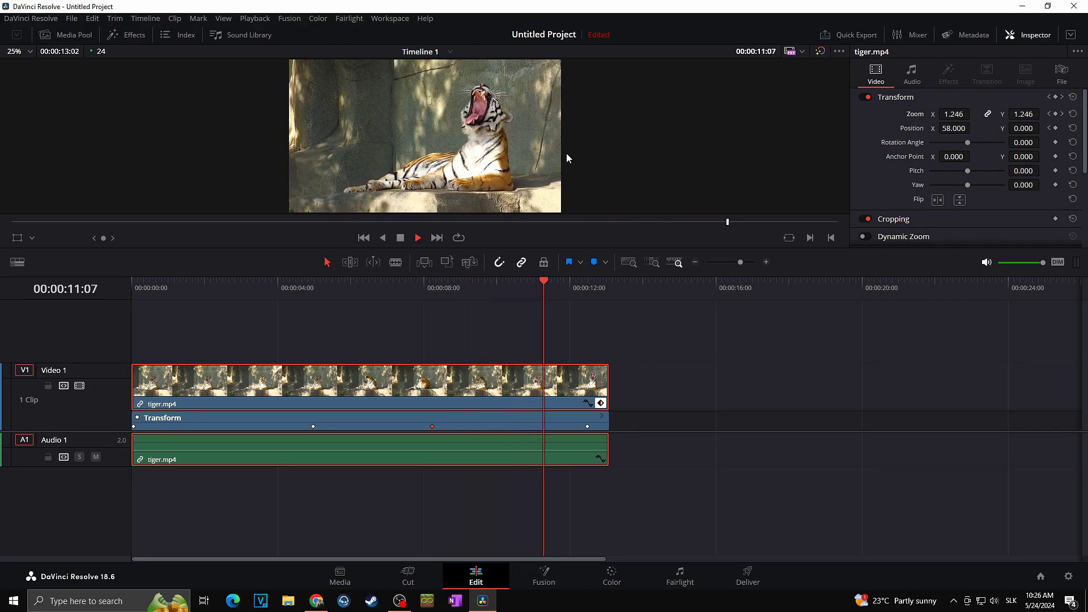
Stop playback, drag one Transform keyframe slightly earlier, and replay the animation from the start
{"action": "key", "text": "space"}
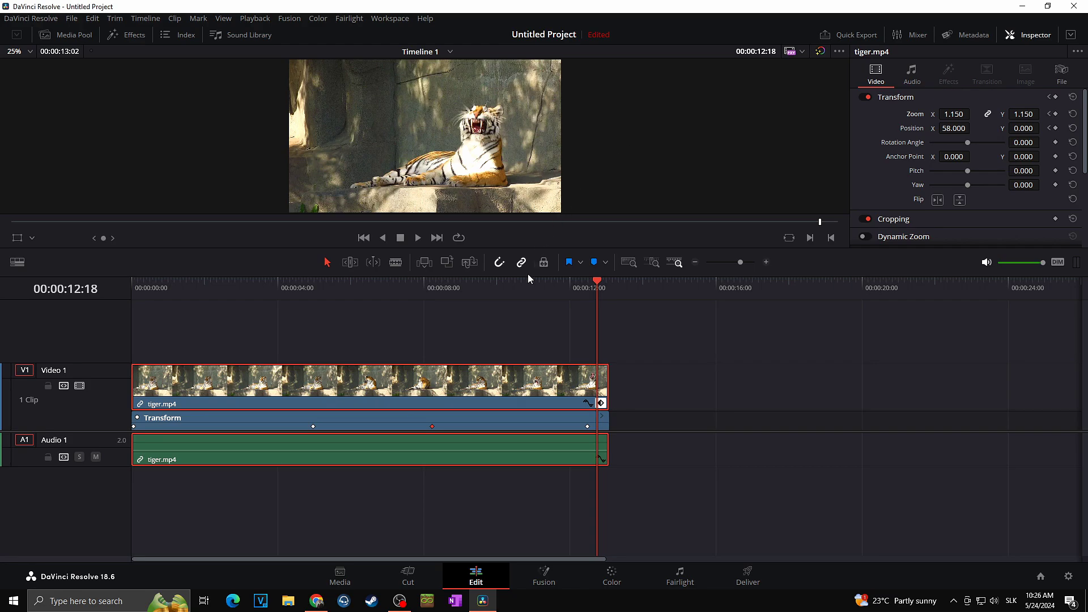
{"action": "left_click", "coordinate": [411, 331]}
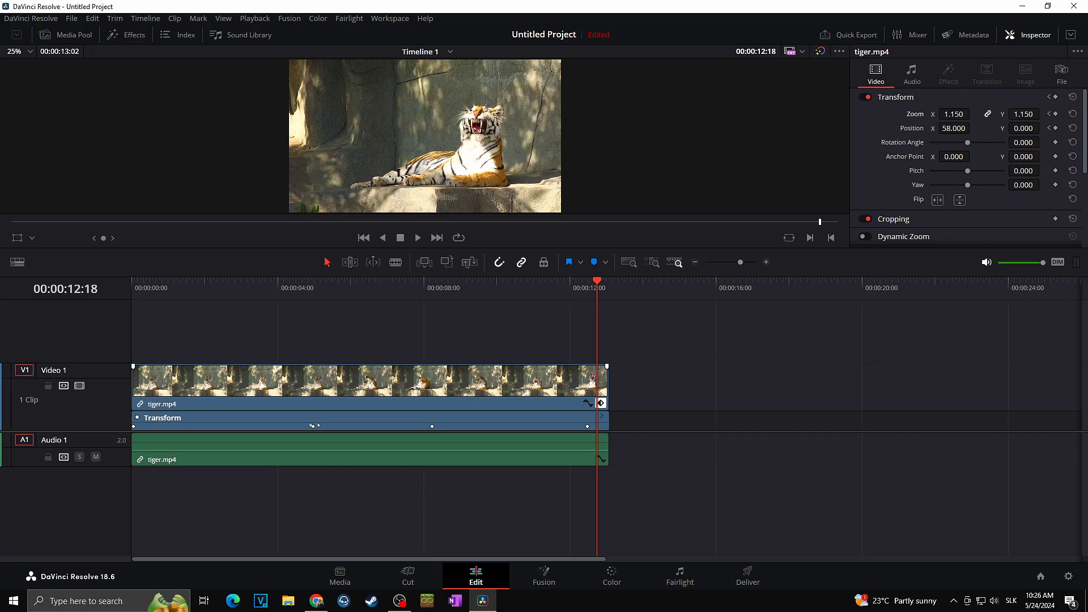
{"action": "left_click", "coordinate": [312, 426]}
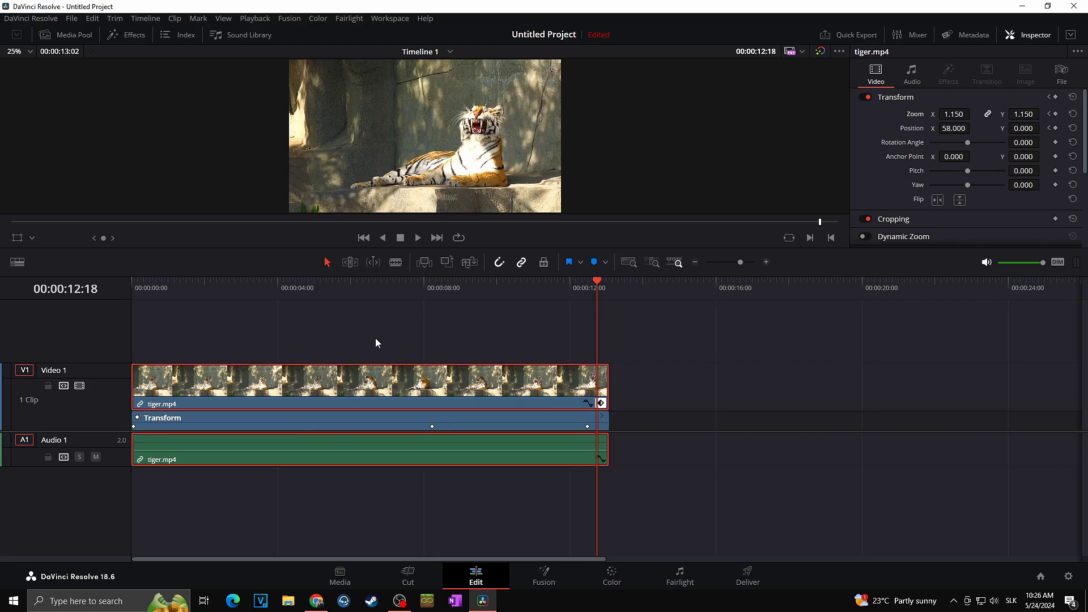
{"action": "left_click_drag", "start_coordinate": [313, 426], "coordinate": [278, 432]}
{"action": "key", "text": "Home"}
{"action": "key", "text": "space"}
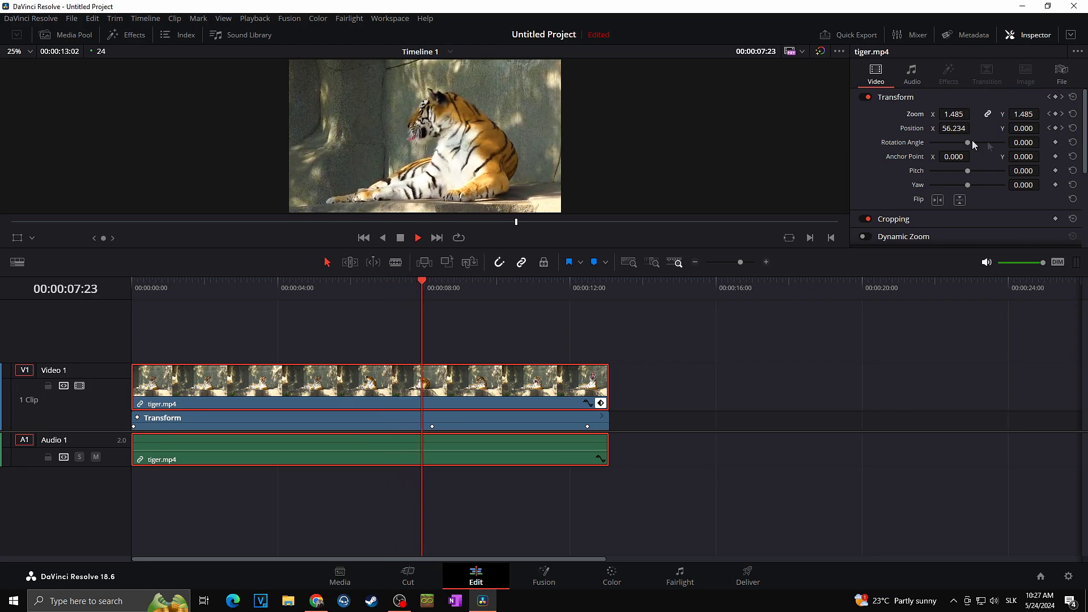
{"action": "scroll", "coordinate": [1038, 147], "scroll_direction": "down", "scroll_amount": 1}
{"action": "scroll", "coordinate": [1040, 148], "scroll_direction": "down", "scroll_amount": 4}
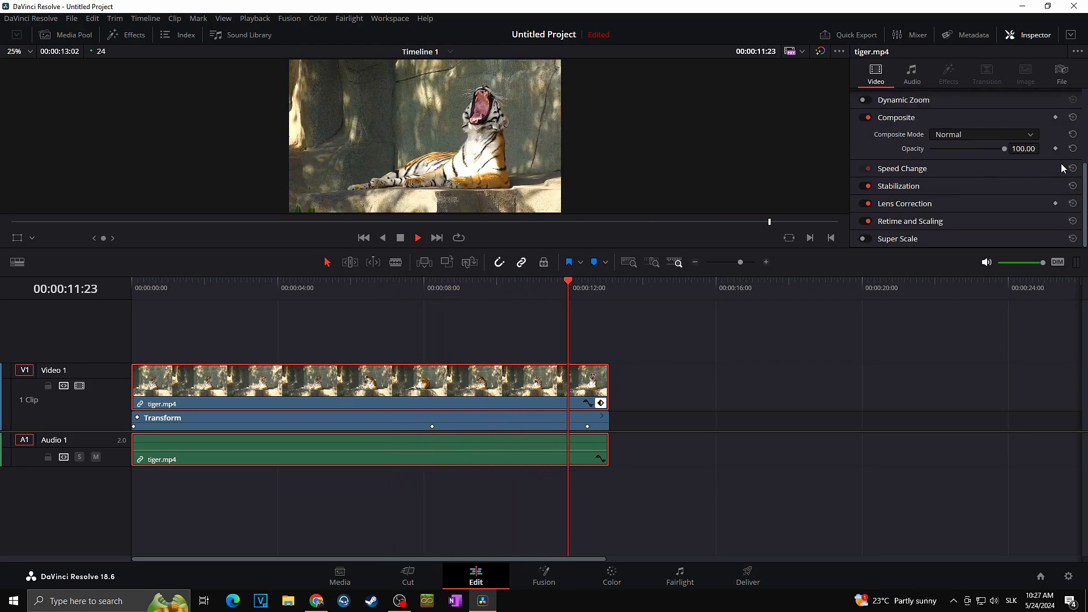
{"action": "scroll", "coordinate": [1026, 180], "scroll_direction": "up", "scroll_amount": 3}
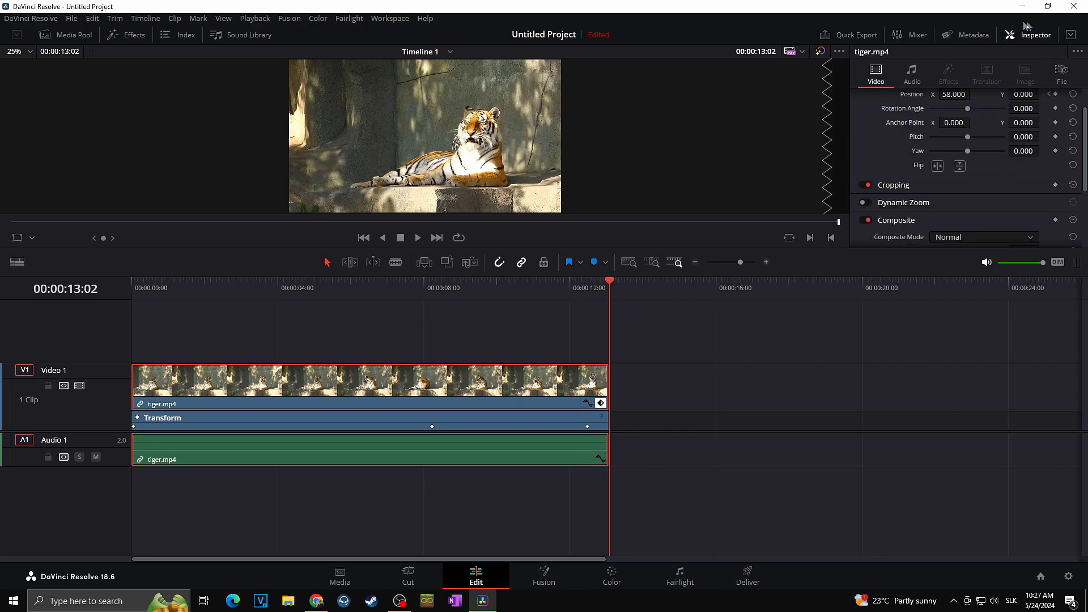